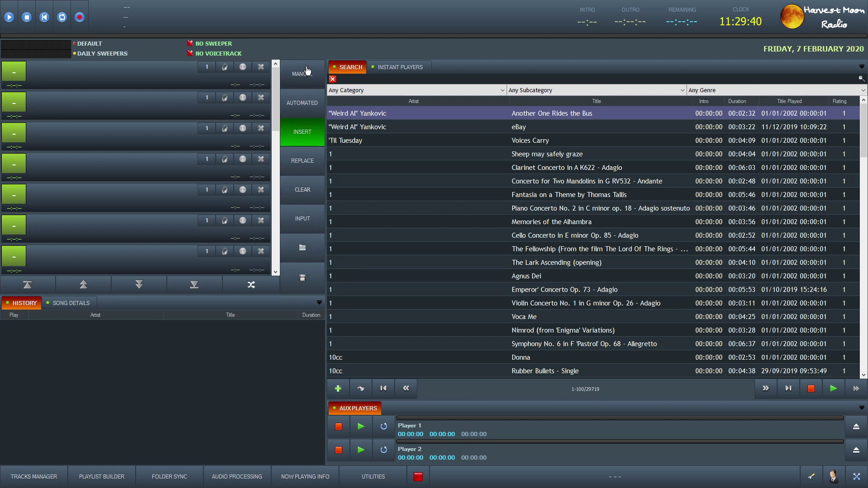
With insert mode toggled back on, search 'station' and queue HMR's 'Station That Swings' in playlist slot 1.
click(304, 132)
click(304, 133)
text(statio)
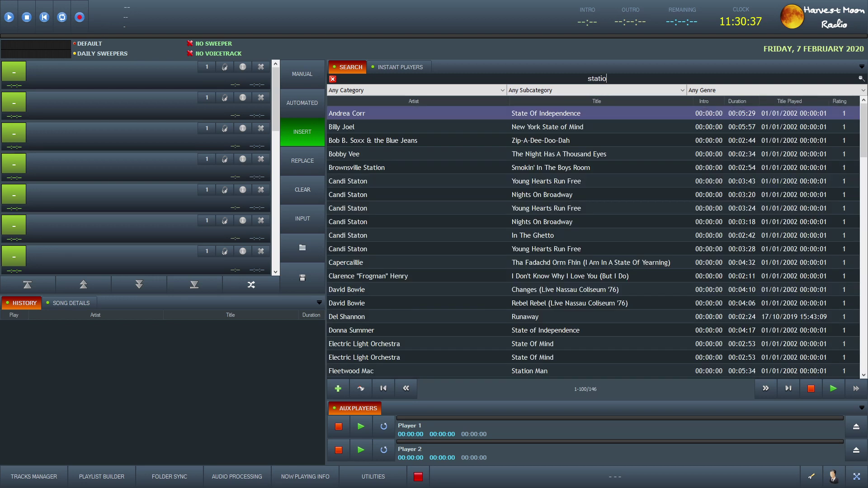
text(n)
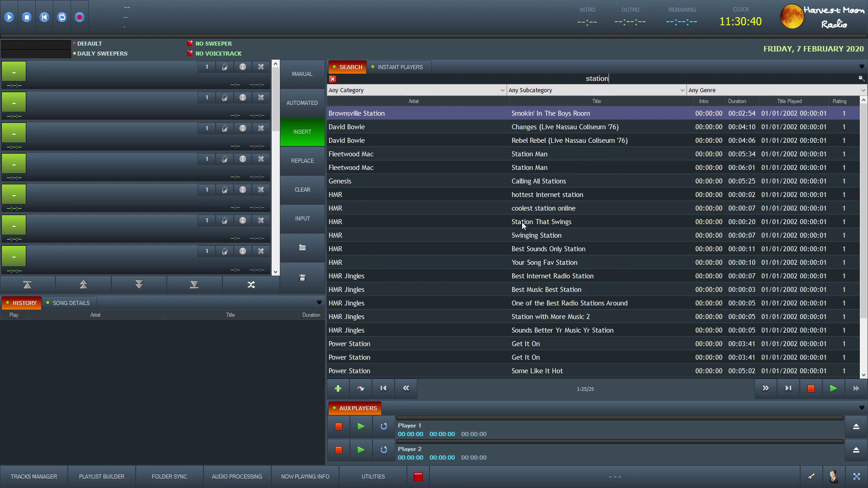
drag(522, 222, 71, 75)
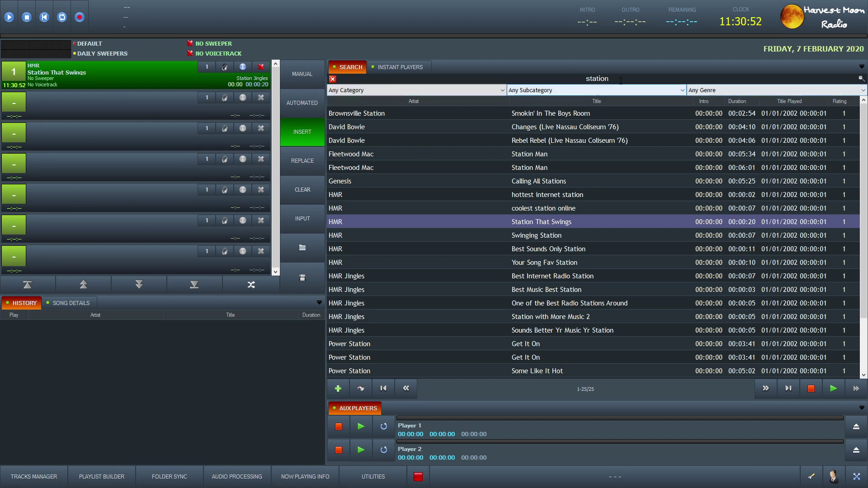
click(579, 84)
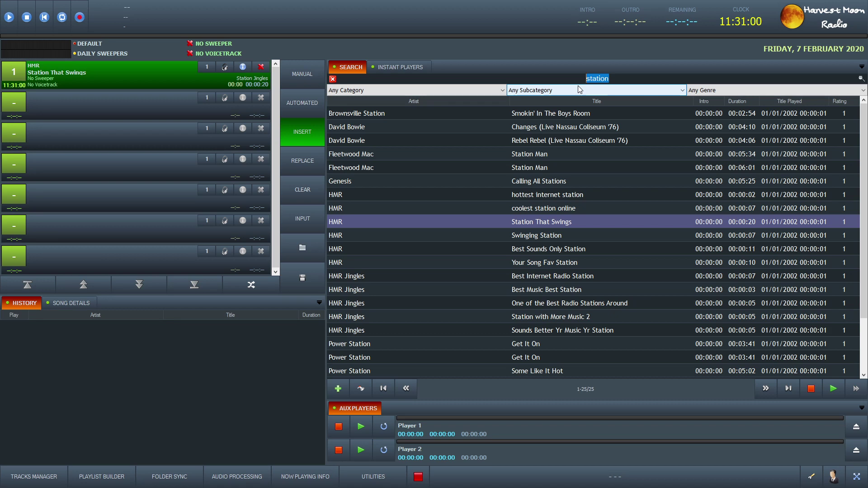
Search 'claire hastings' and queue 'The Bothy Lads' in playlist slot 2.
text(clai)
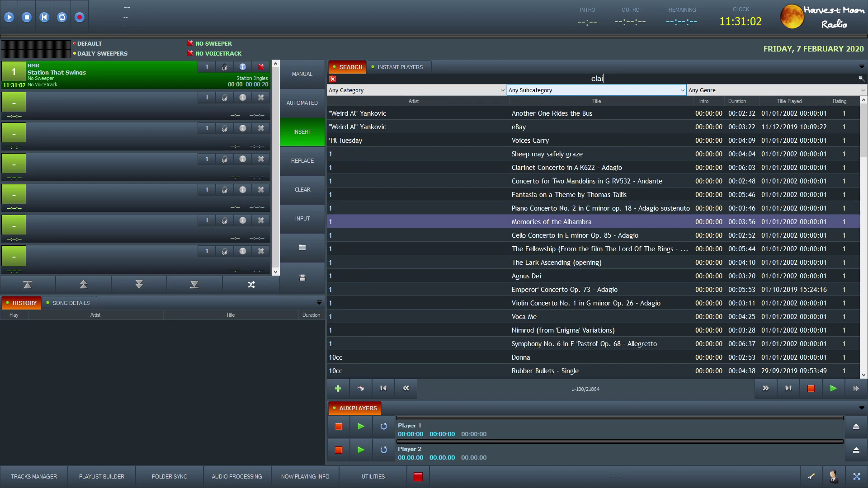
text(re hastin)
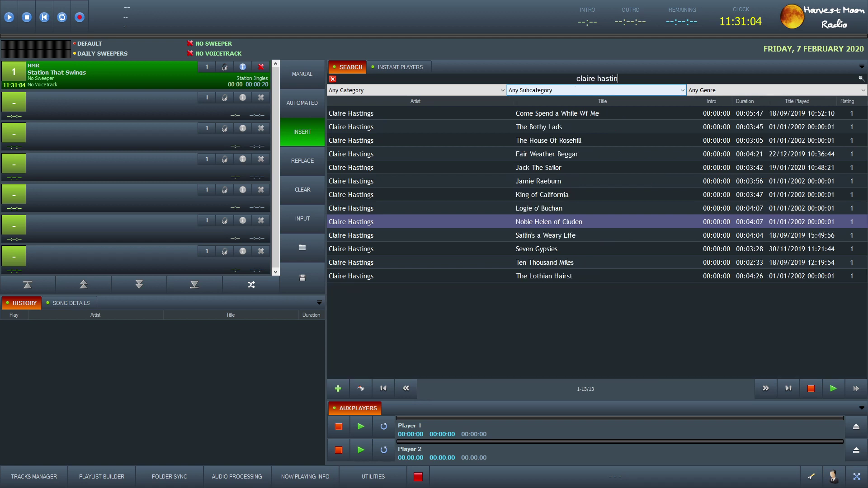
text(gs)
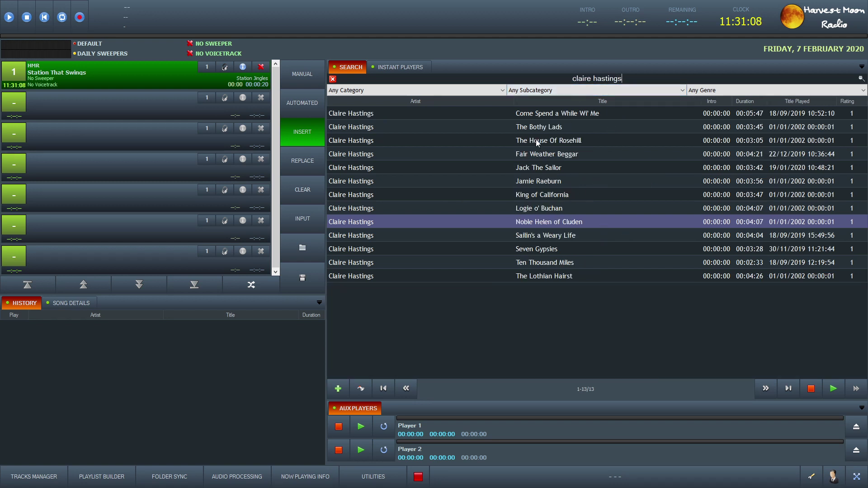
drag(498, 126, 103, 107)
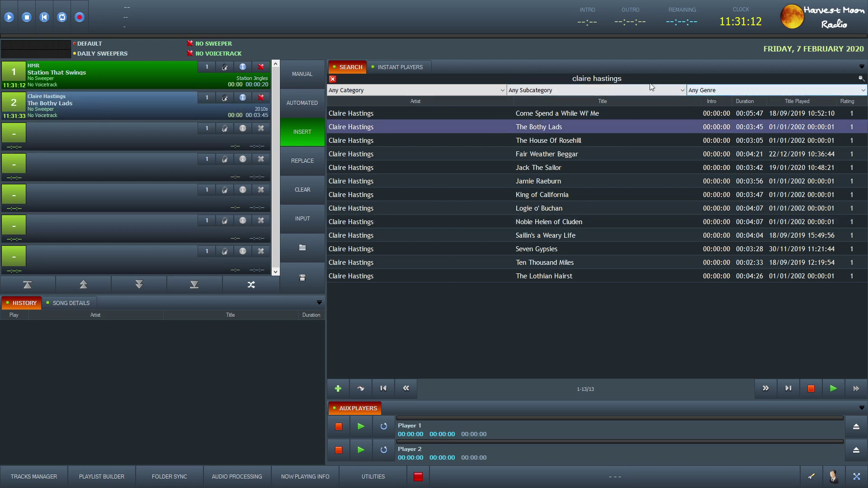
click(568, 85)
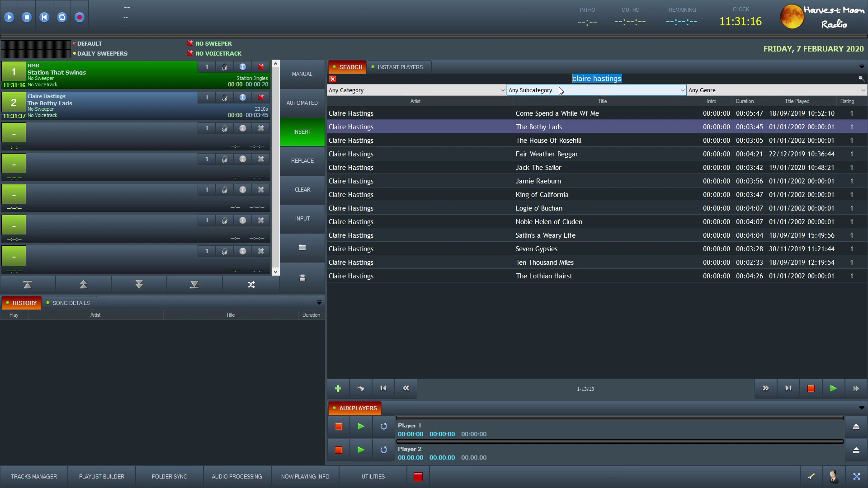
Search 'host' and queue HMR's 'And now, here's your host' jingle in playlist slot 3.
text(ho)
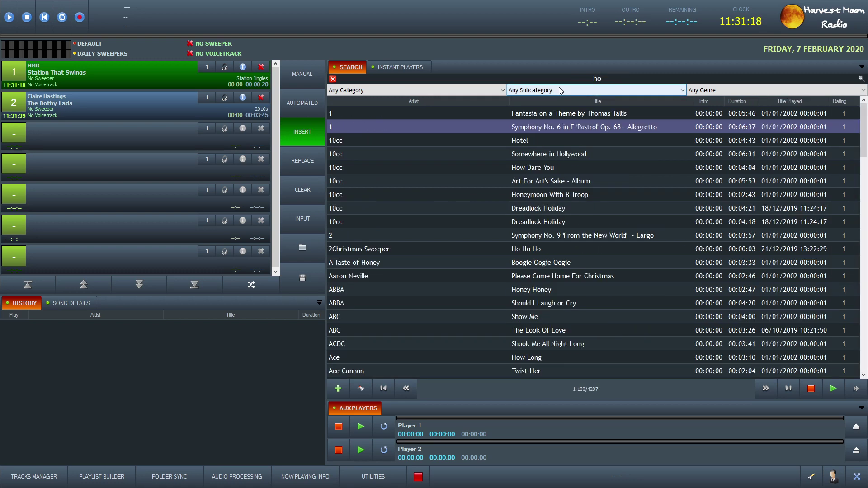
text(st)
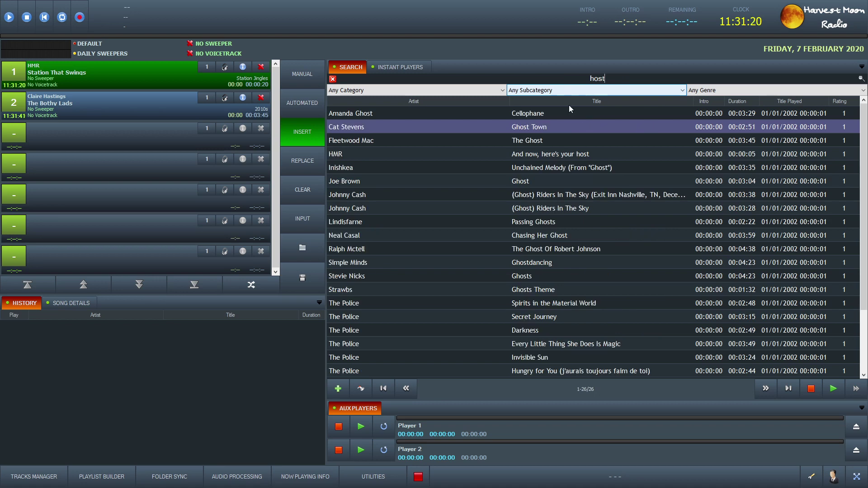
drag(592, 155, 119, 142)
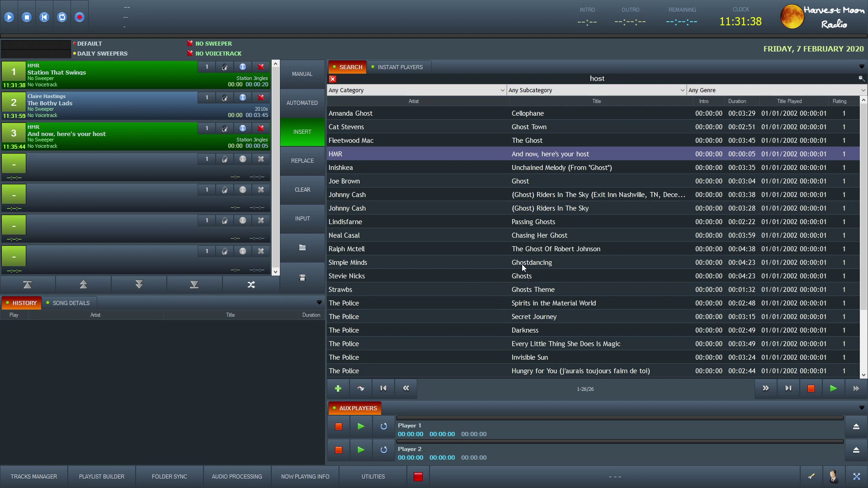
scroll(496, 270, down, 2)
scroll(496, 271, up, 2)
Clear the search and filter the library to Category [Artists], subcategory Capercaillie.
click(334, 79)
click(427, 93)
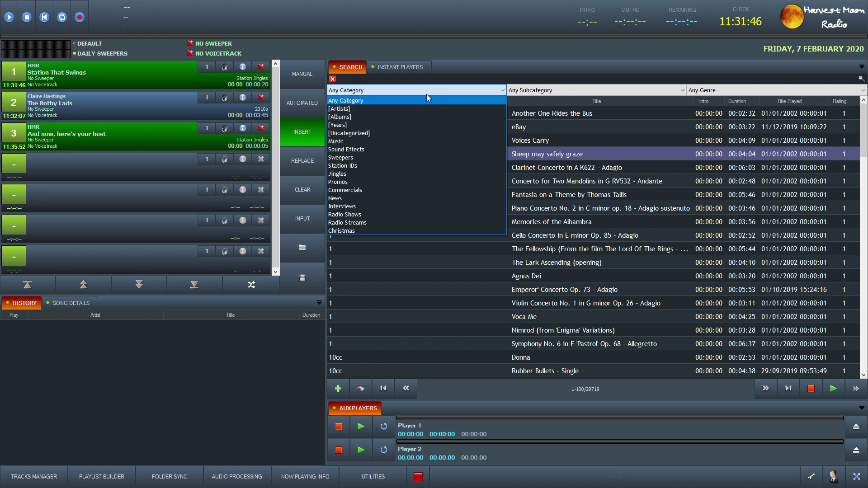
click(418, 109)
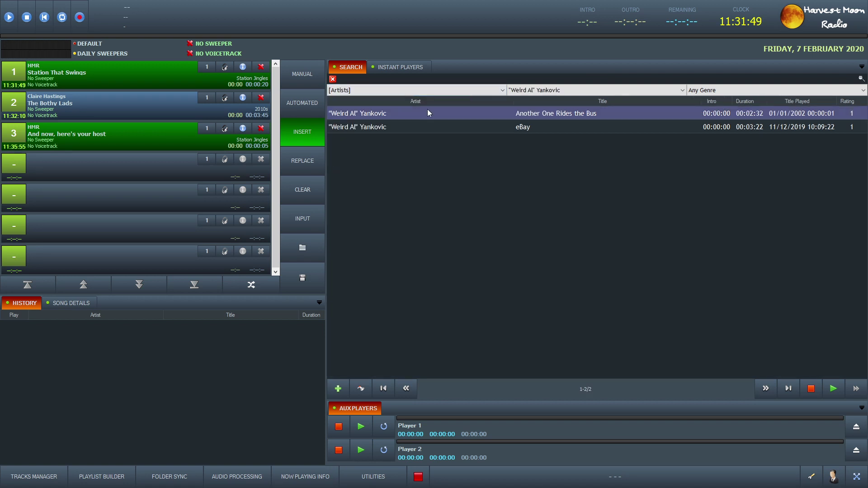
click(571, 92)
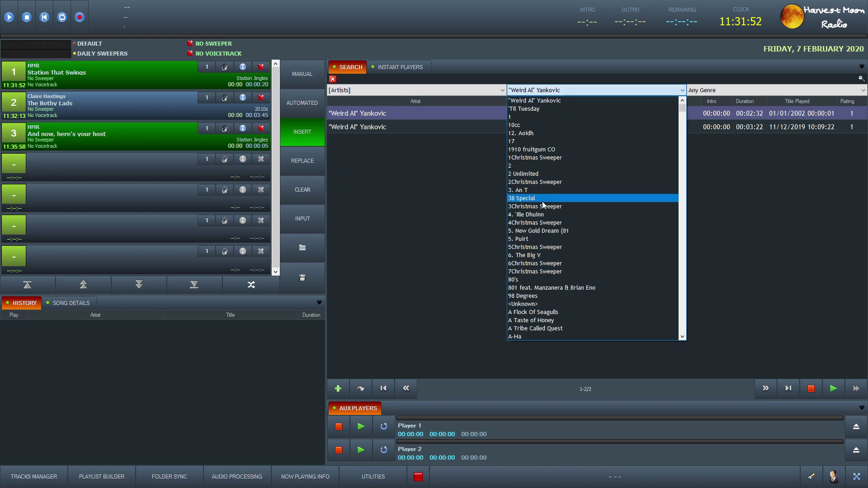
drag(681, 108, 678, 138)
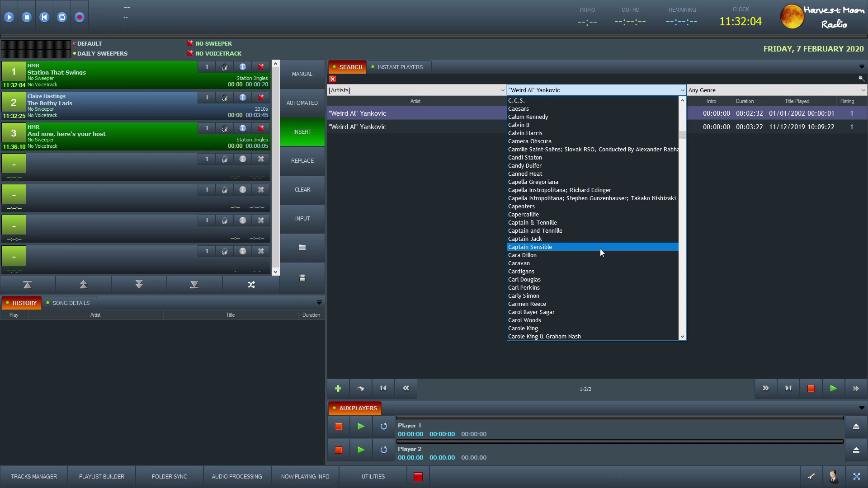
click(538, 215)
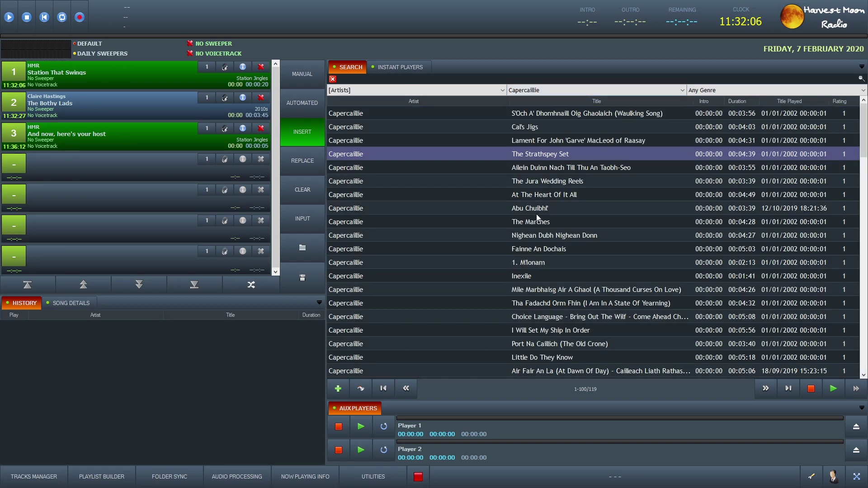
Queue Capercaillie's ''S Fhada Leam an Oidhche Ghemhraidh' in playlist slot 4.
scroll(422, 249, down, 8)
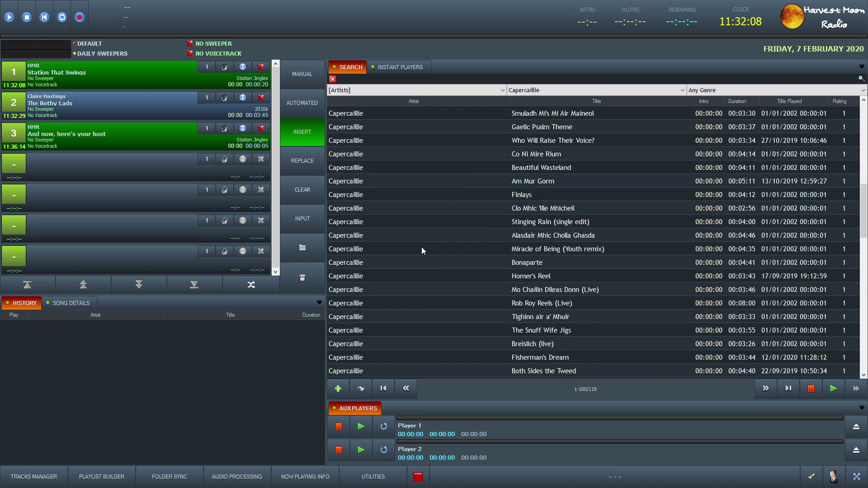
scroll(421, 248, down, 18)
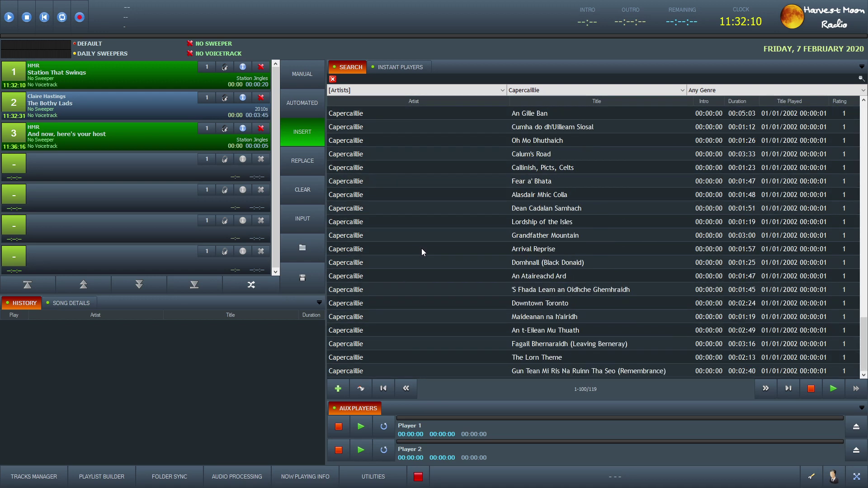
scroll(422, 248, up, 7)
scroll(421, 248, down, 7)
drag(536, 292, 99, 165)
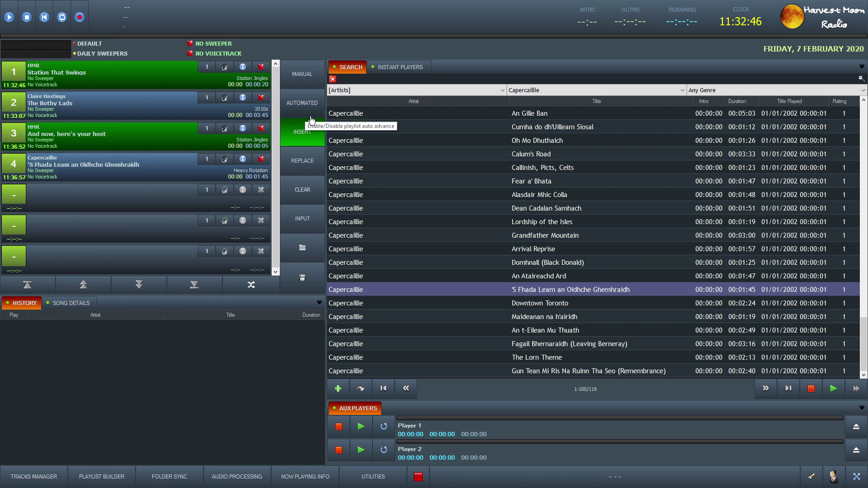
Show the instant players with the Pirate Jingles 1 set and play the 'coolest station online' jingle.
click(397, 71)
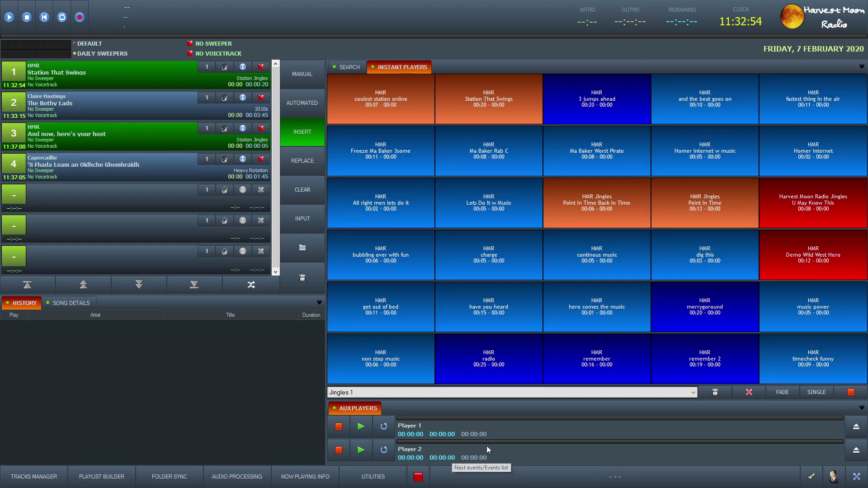
click(599, 394)
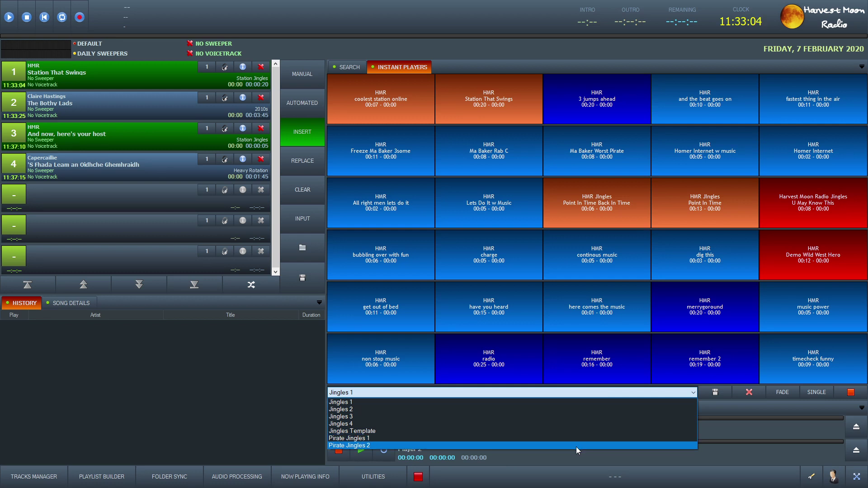
click(576, 440)
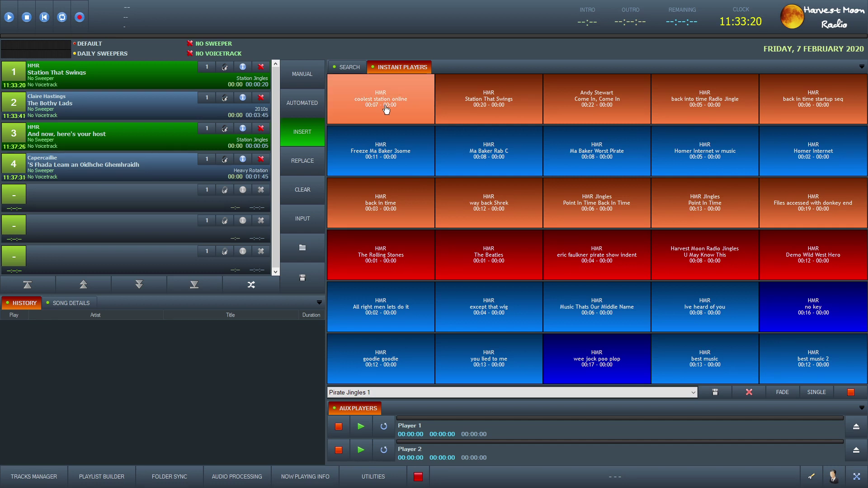
click(416, 119)
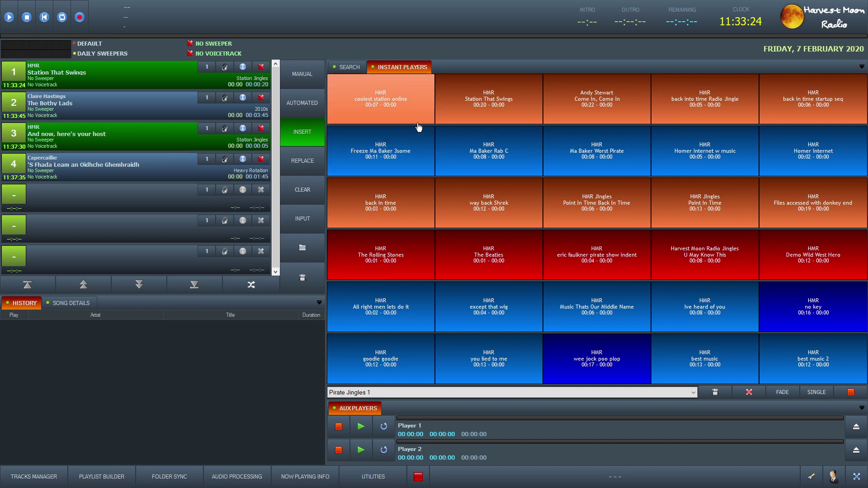